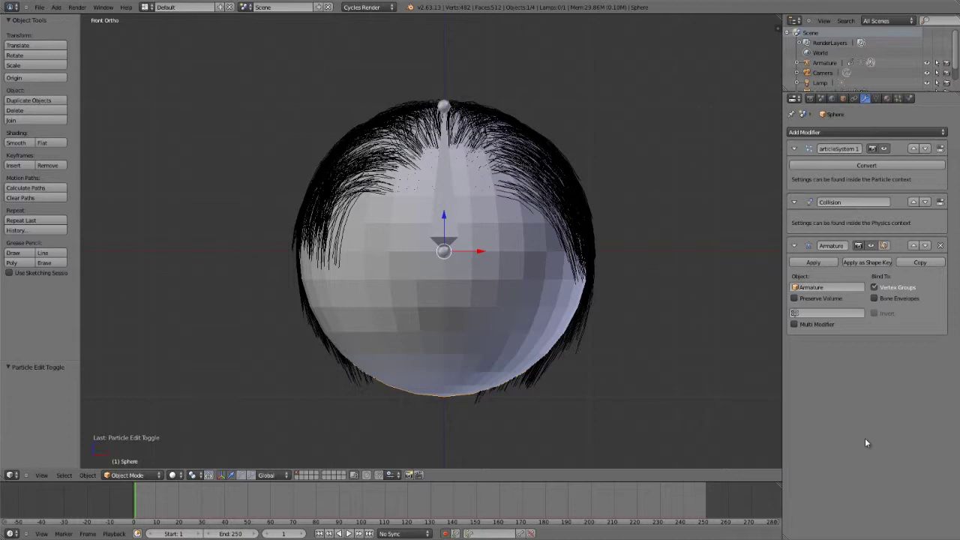
Step: Orbit around the haired sphere, switch to front view and inspect its modifier stack
middle_drag(303, 266, 540, 240)
click(899, 99)
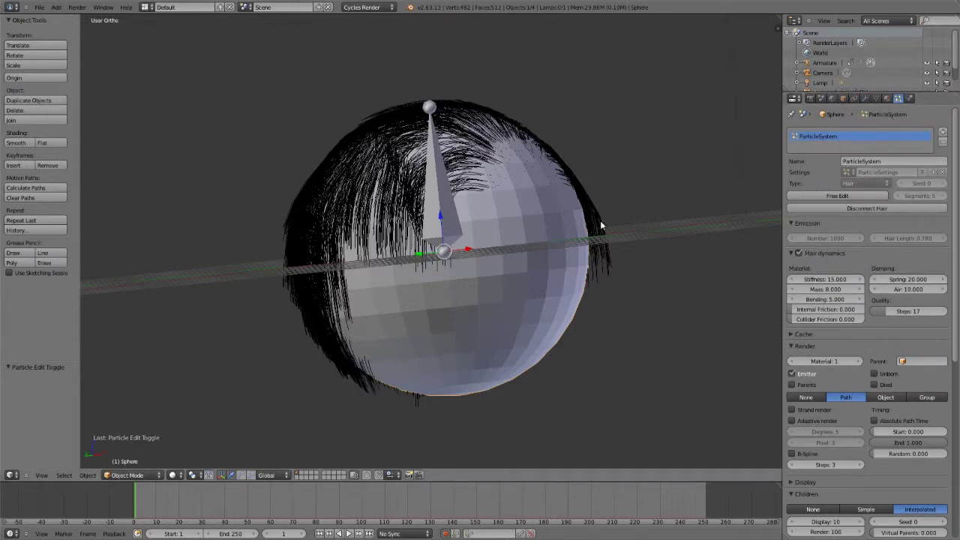
key(KP_1)
shift+middle_drag(593, 253, 522, 282)
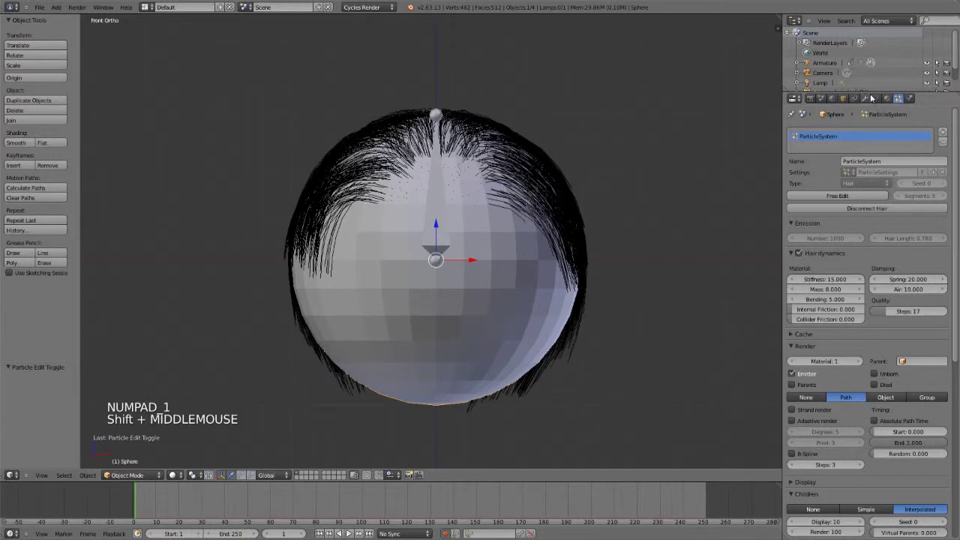
click(868, 96)
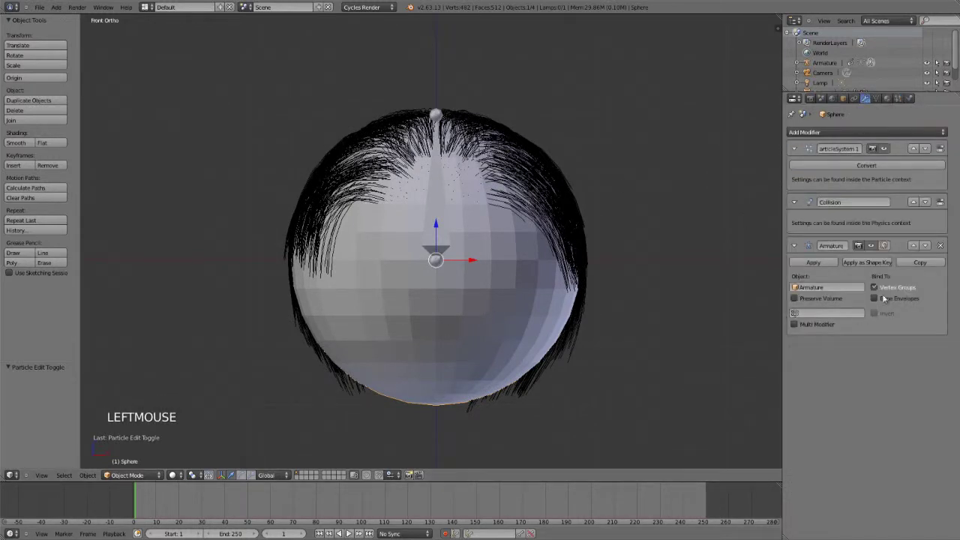
Step: Select the armature's bone, then reselect the sphere and show its particle system settings
right_click(432, 236)
right_click(432, 236)
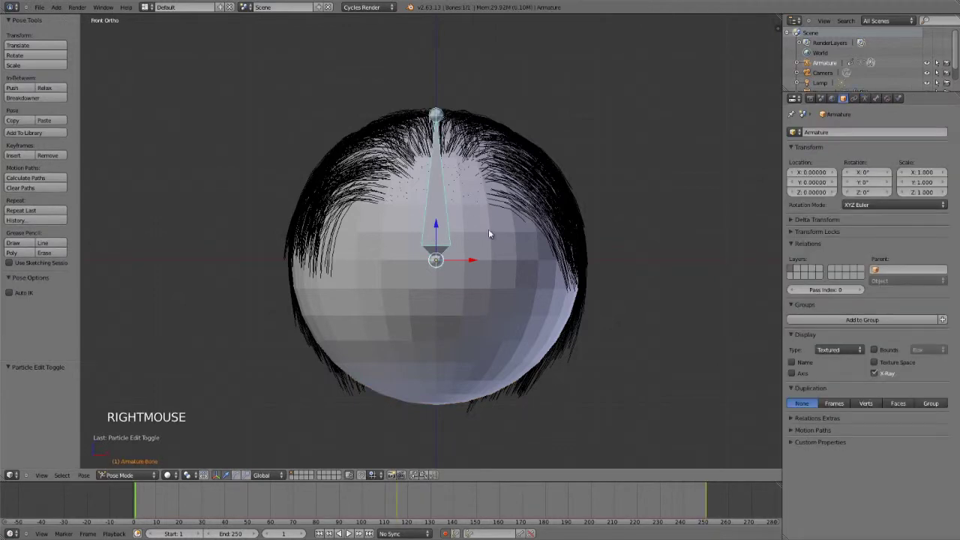
right_click(499, 330)
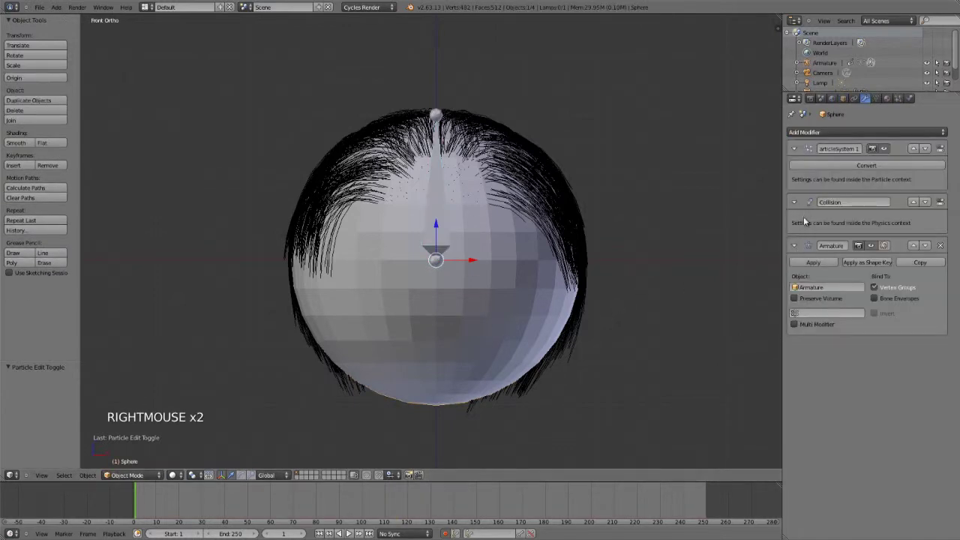
click(897, 99)
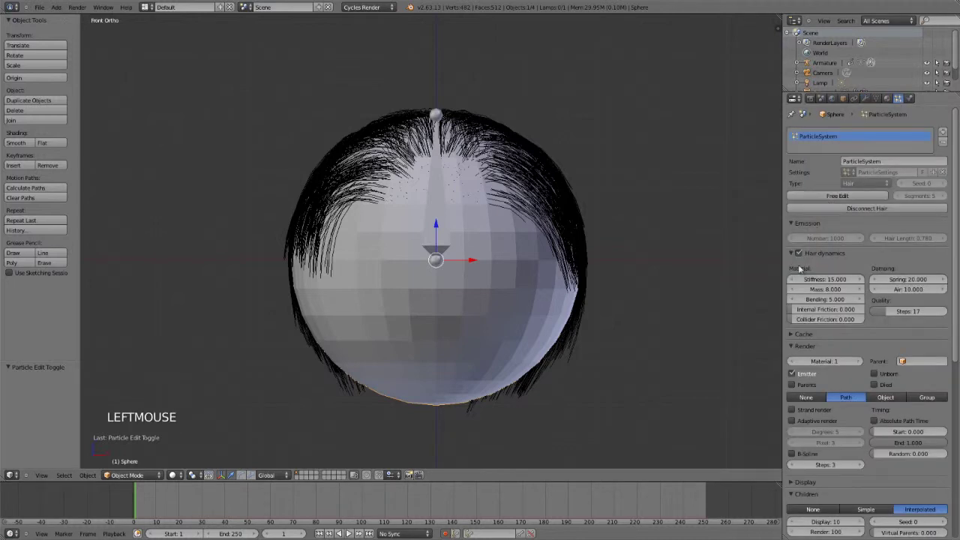
Step: Select the armature bone and test-rotate and test-move it, cancelling each time
right_click(420, 245)
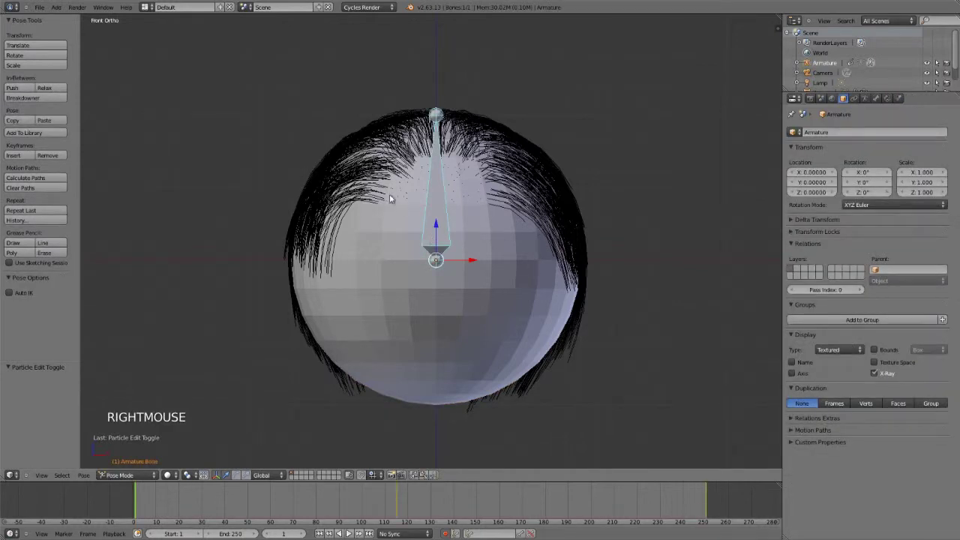
key(r)
key(r)
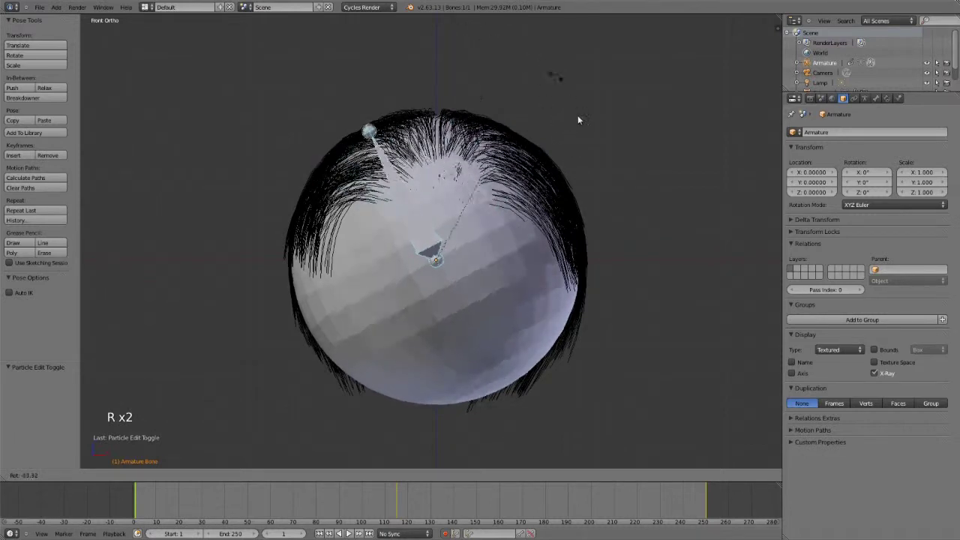
right_click(555, 232)
key(g)
key(g)
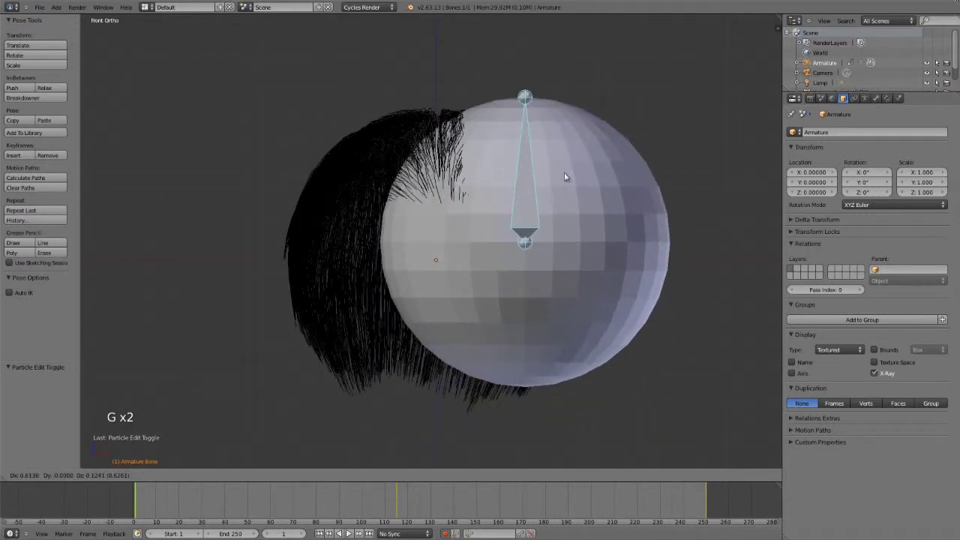
right_click(498, 206)
Step: Check the bone from front and side views with another cancelled test move, then return to front
scroll(498, 206, down, 3)
key(KP_1)
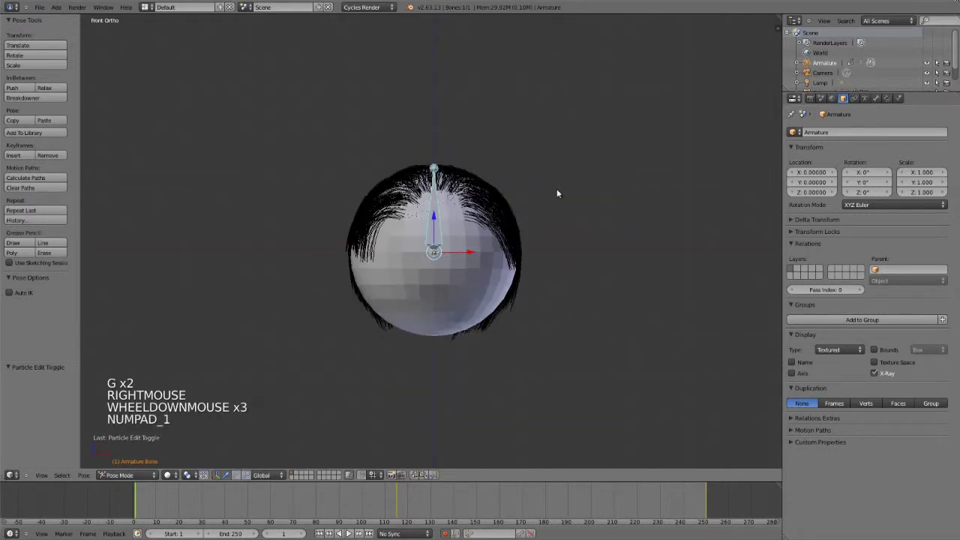
key(KP_3)
key(g)
right_click(520, 219)
key(KP_1)
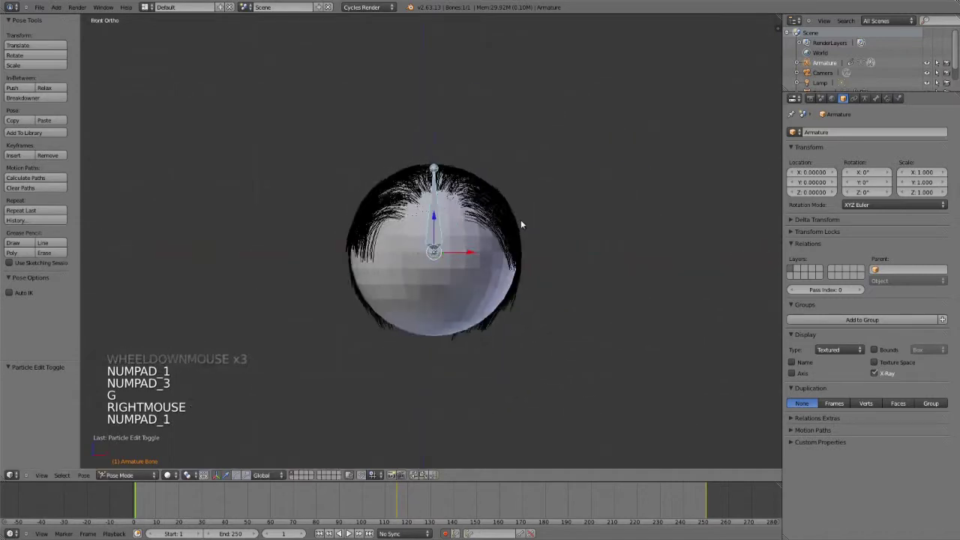
scroll(520, 220, up, 2)
middle_drag(520, 220, 524, 270)
scroll(532, 272, up, 2)
scroll(532, 273, up, 1)
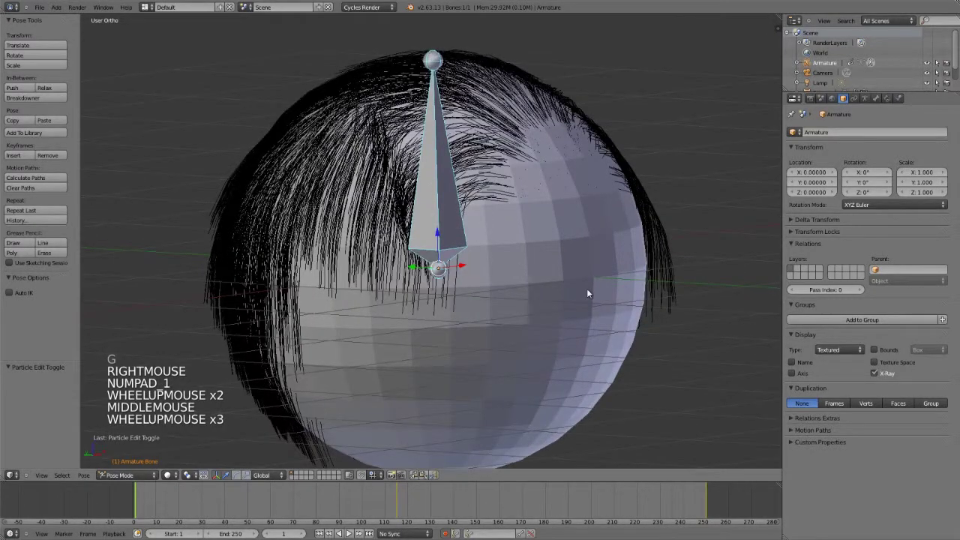
Step: Select the sphere, show its modifiers in a widened Properties panel, and move Armature above Collision
right_click(626, 286)
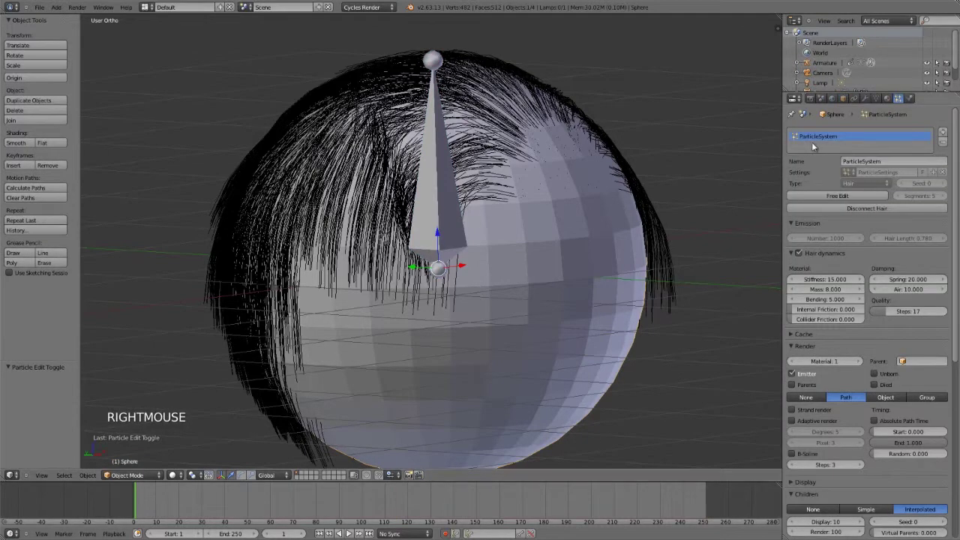
scroll(465, 218, down, 2)
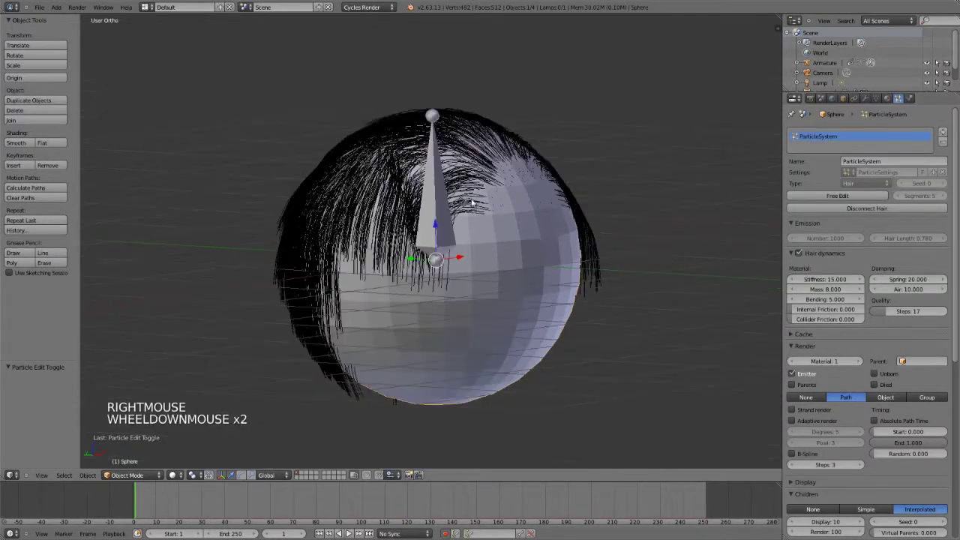
click(866, 98)
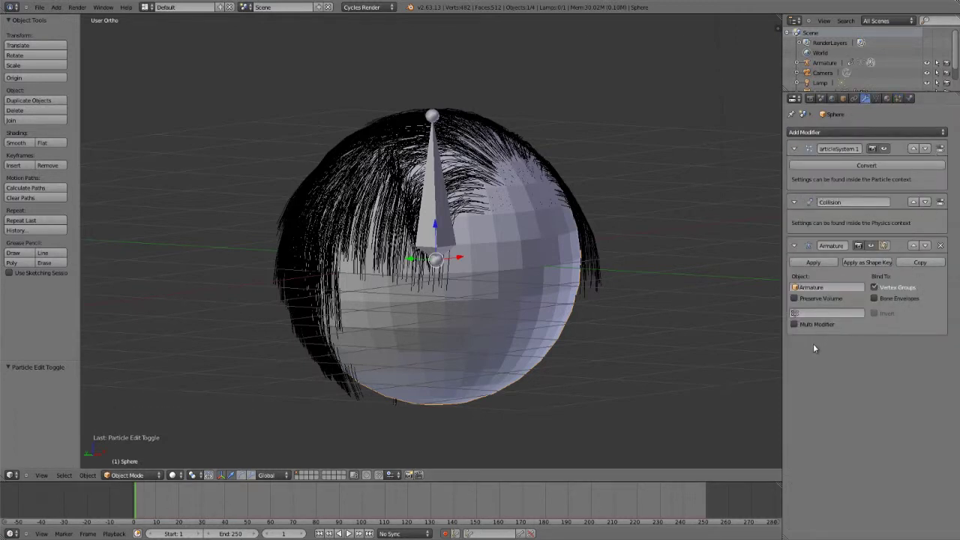
drag(783, 351, 768, 346)
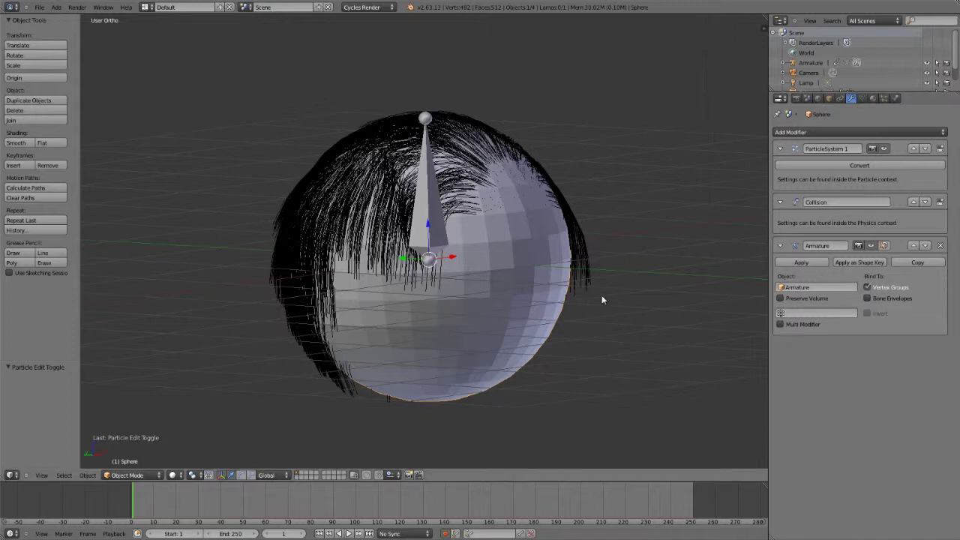
click(913, 245)
Step: Move the Armature modifier to the top of the stack and test-rotate and move the bone
click(914, 202)
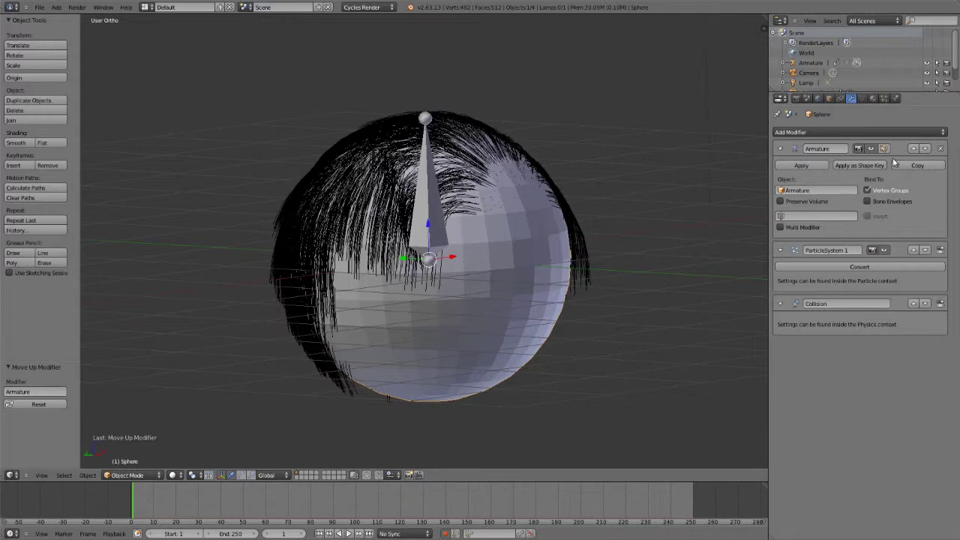
right_click(426, 212)
middle_drag(577, 229, 598, 208)
key(r)
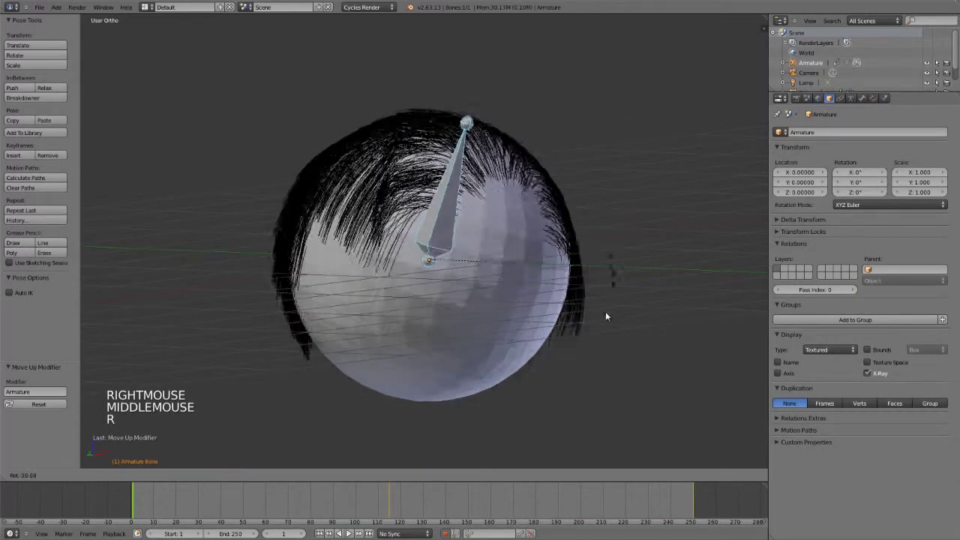
right_click(587, 239)
key(g)
key(g)
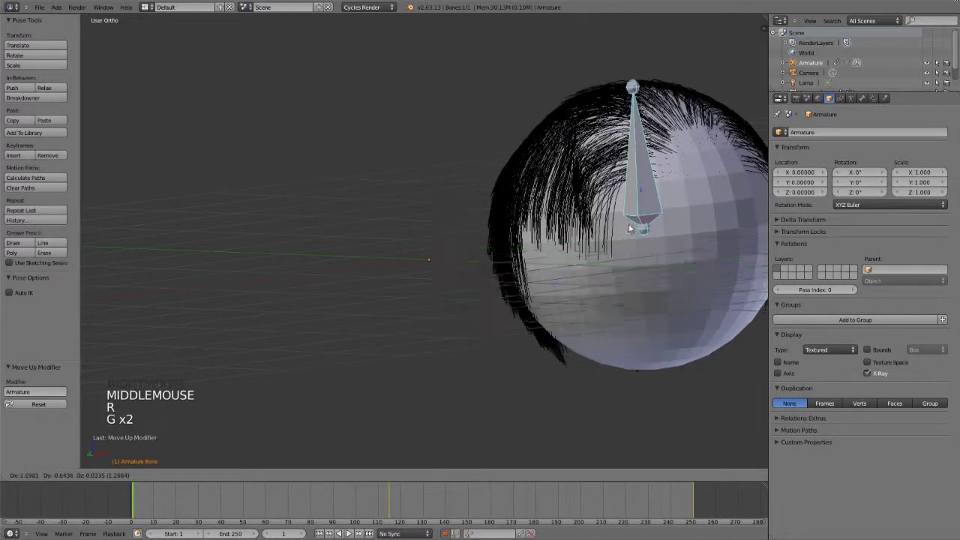
right_click(515, 288)
key(KP_1)
Step: Play and stop the animation, scrub to frame 18, and reselect the haired sphere
scroll(514, 288, down, 3)
scroll(515, 288, down, 1)
shift+middle_drag(515, 288, 398, 270)
key(alt+a)
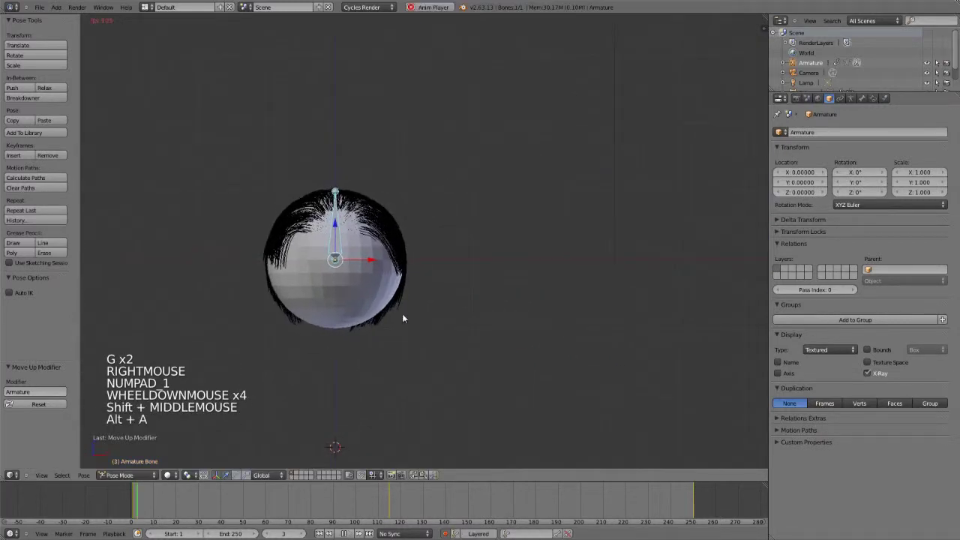
key(alt+a)
mouse_move(162, 502)
mouse_down()
mouse_move(693, 493)
mouse_move(348, 506)
mouse_move(229, 490)
mouse_move(172, 499)
mouse_up()
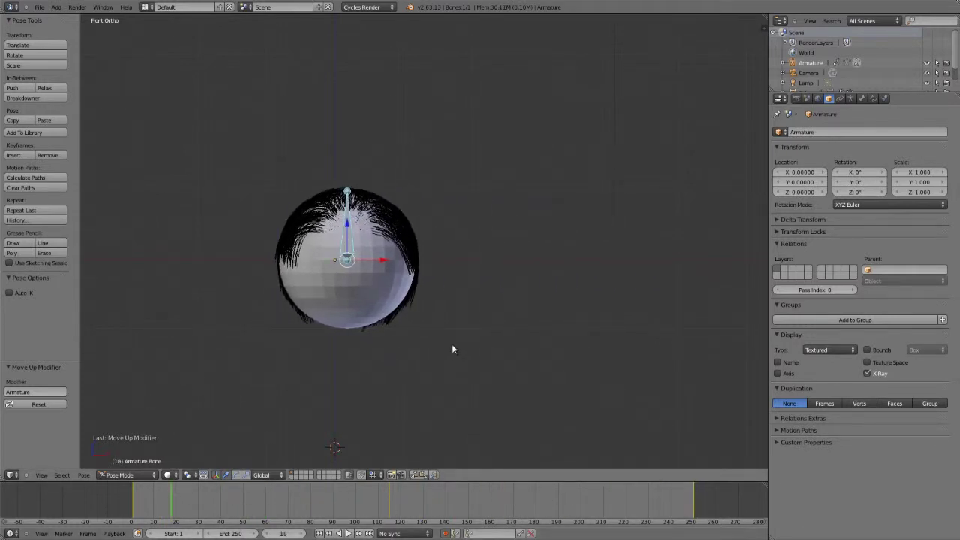
scroll(445, 349, up, 4)
shift+middle_drag(445, 345, 584, 319)
right_click(472, 274)
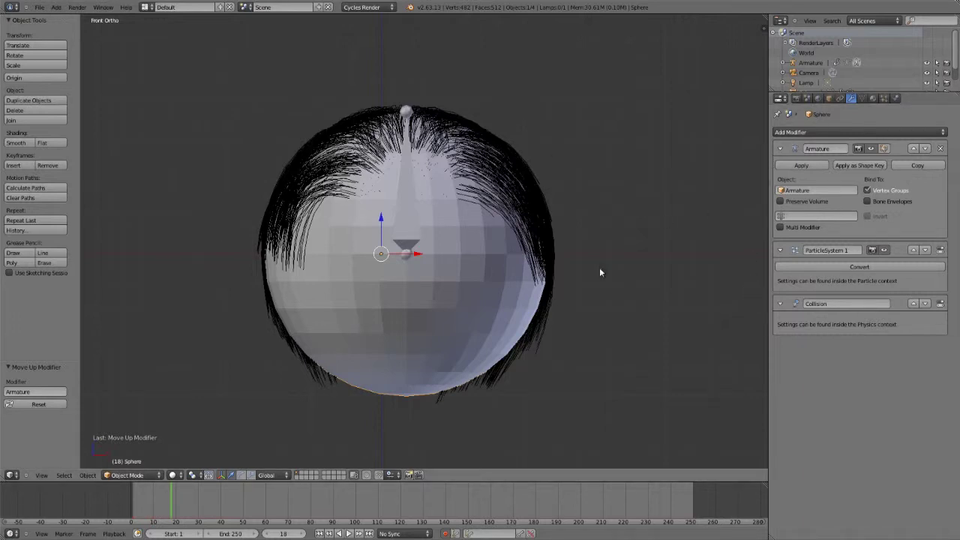
Step: Deselect everything, switch to an empty layer, recentre the cursor and add a Monkey mesh
key(a)
key(b)
right_click(498, 257)
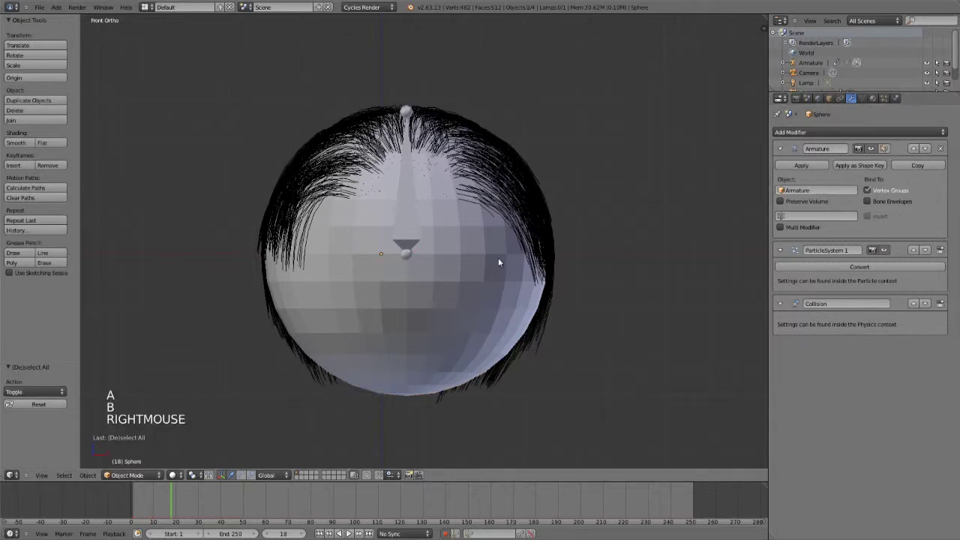
scroll(568, 273, down, 3)
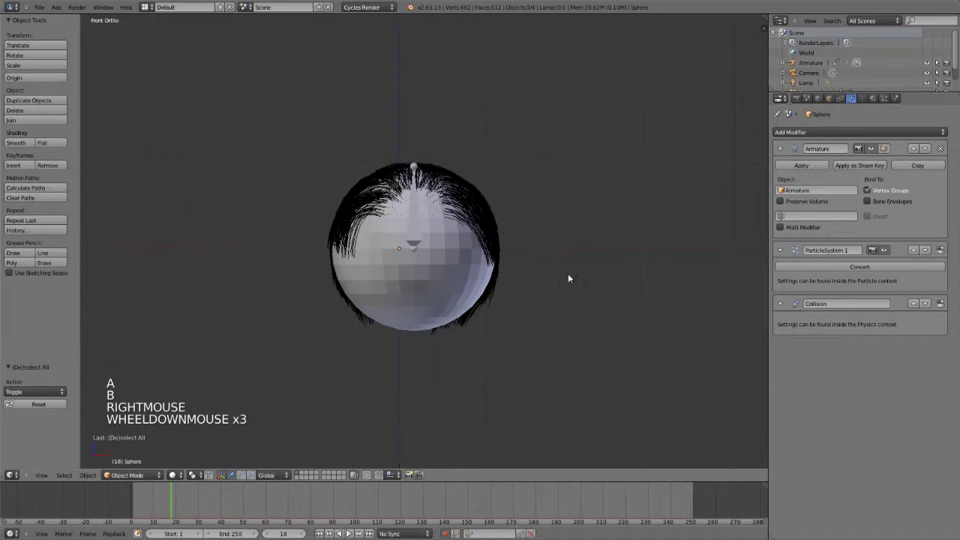
click(302, 474)
scroll(396, 335, up, 3)
key(shift+c)
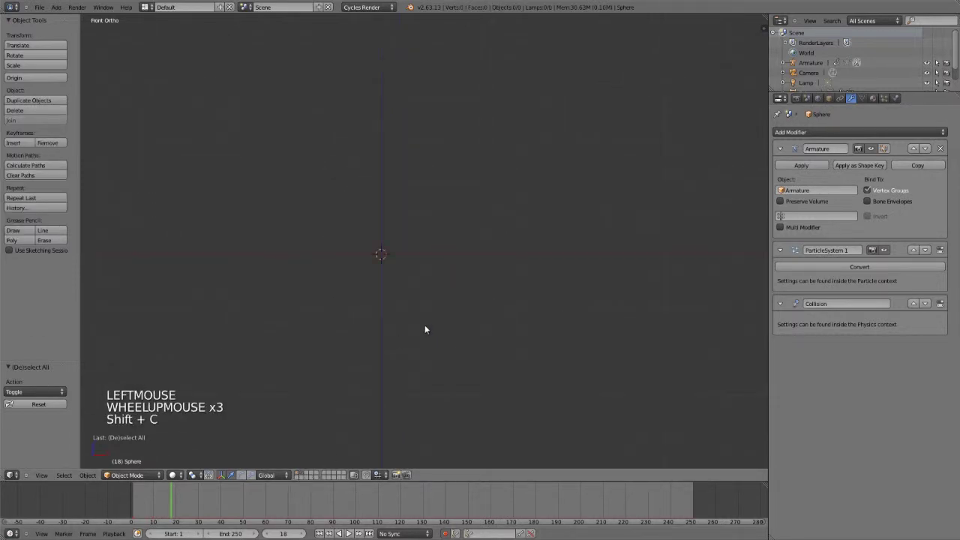
key(shift+a)
mouse_move(417, 329)
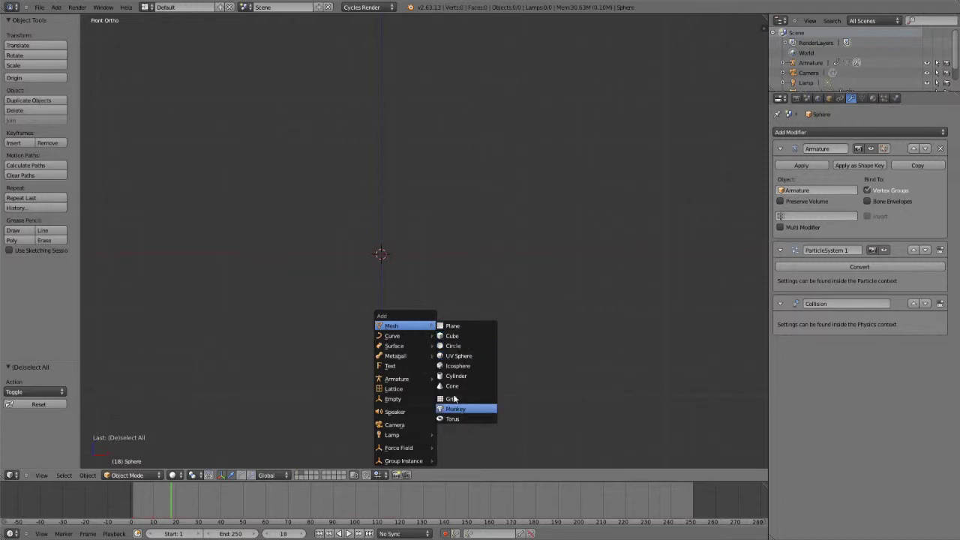
click(456, 409)
Step: In Edit Mode, box-select the monkey's left half in wireframe and delete those vertices
shift+middle_drag(402, 301, 466, 287)
key(Tab)
key(z)
key(a)
key(b)
drag(439, 85, 82, 461)
key(x)
click(446, 271)
key(z)
middle_drag(464, 260, 424, 265)
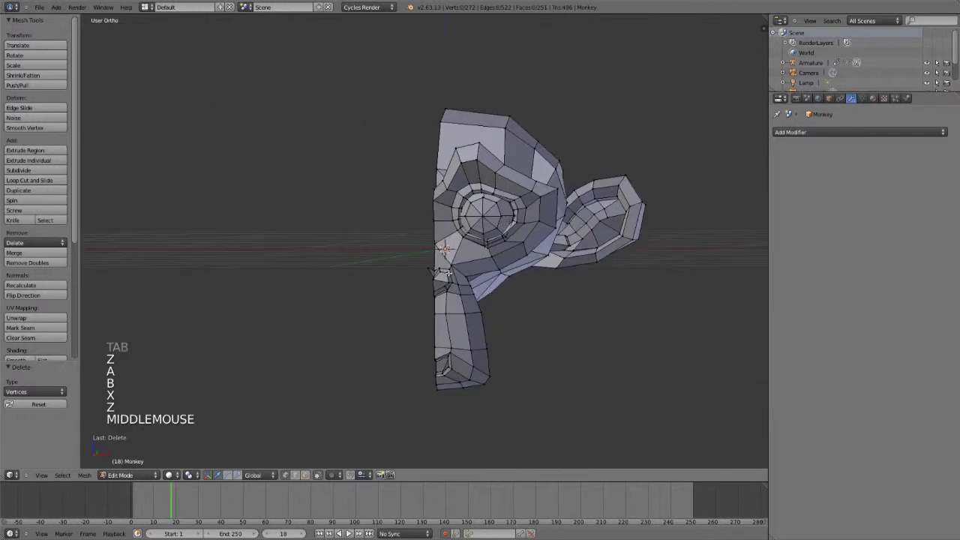
right_click(422, 266)
Step: Delete the leftover vertex and add a Subdivision Surface modifier with View level 2
key(x)
click(423, 265)
click(817, 133)
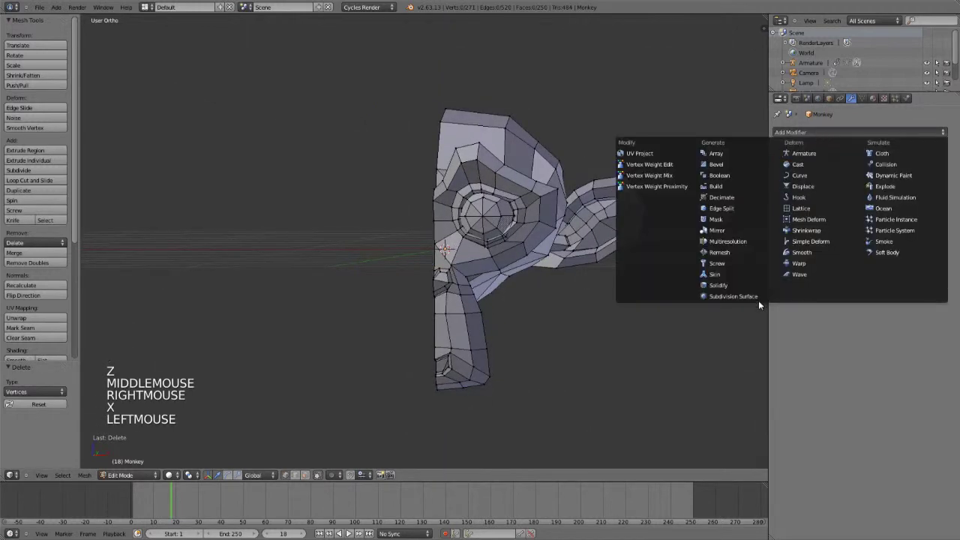
click(720, 293)
click(853, 201)
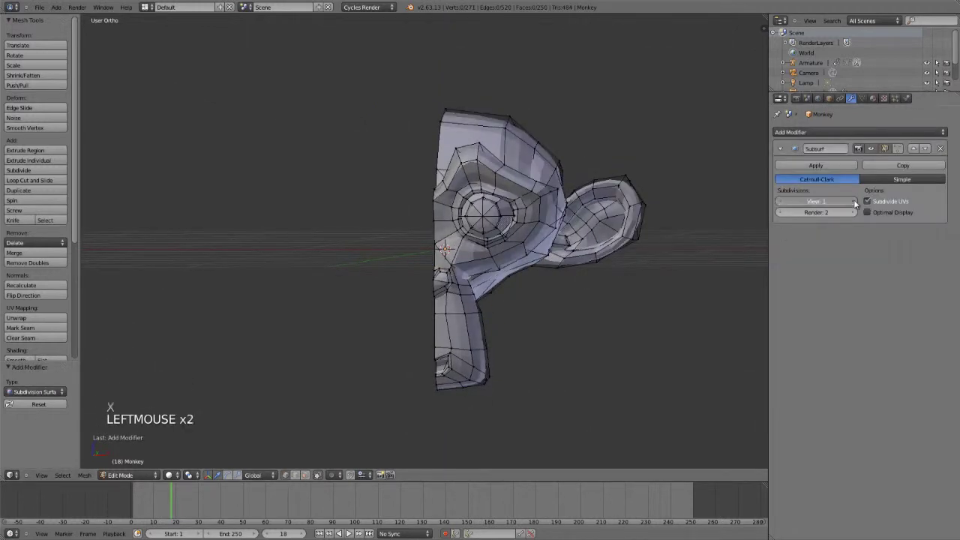
middle_drag(670, 242, 572, 274)
key(KP_1)
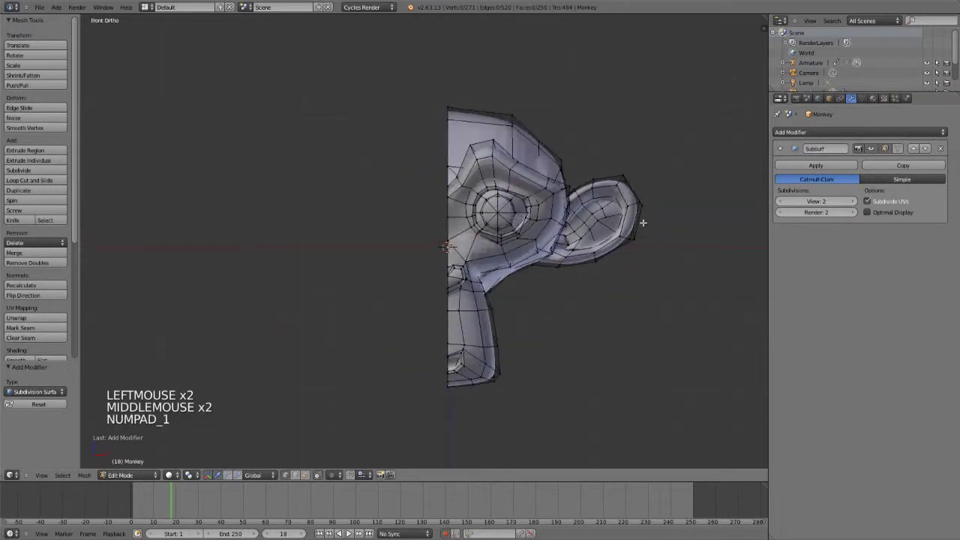
Step: Add a Mirror modifier and return to Object Mode to view the full head from above
click(829, 132)
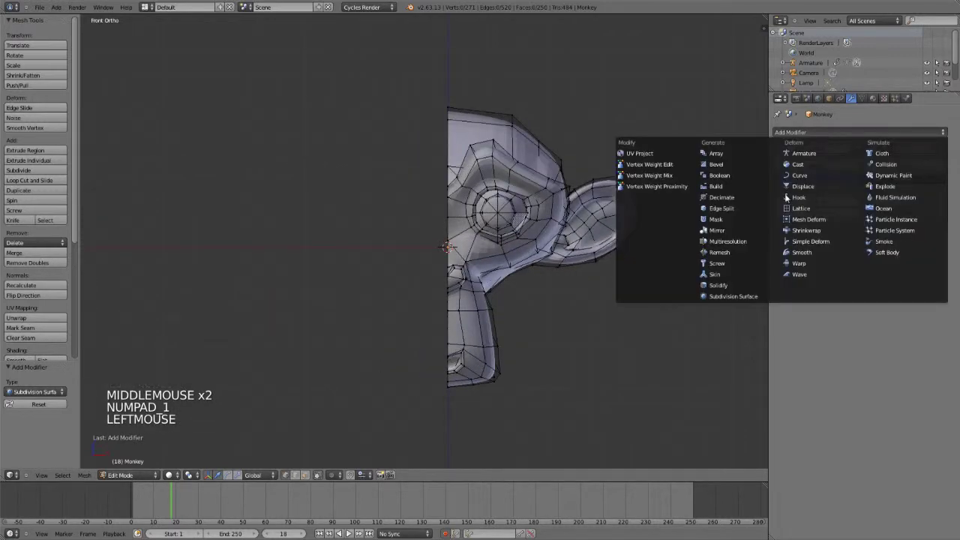
click(717, 230)
scroll(445, 233, up, 3)
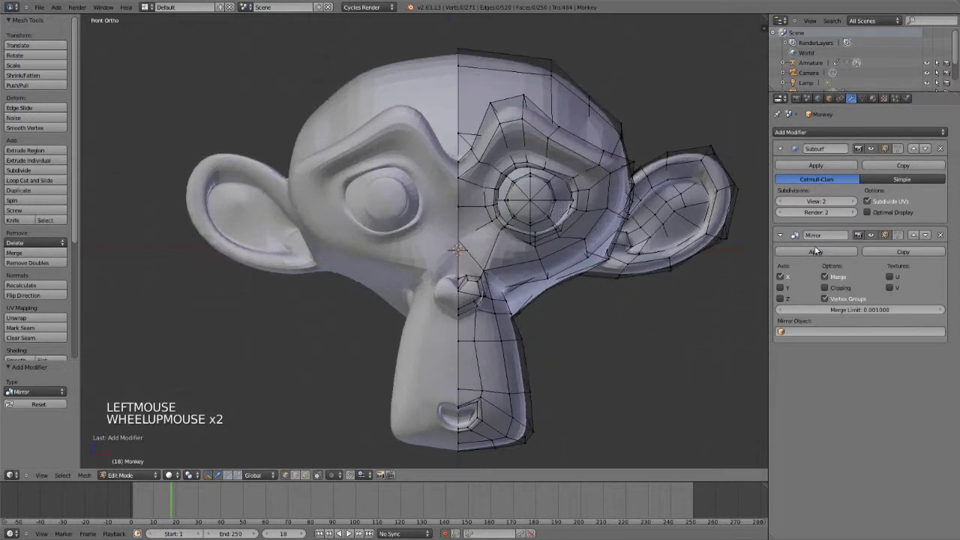
key(Tab)
scroll(463, 282, down, 5)
middle_drag(462, 280, 486, 358)
scroll(518, 293, up, 4)
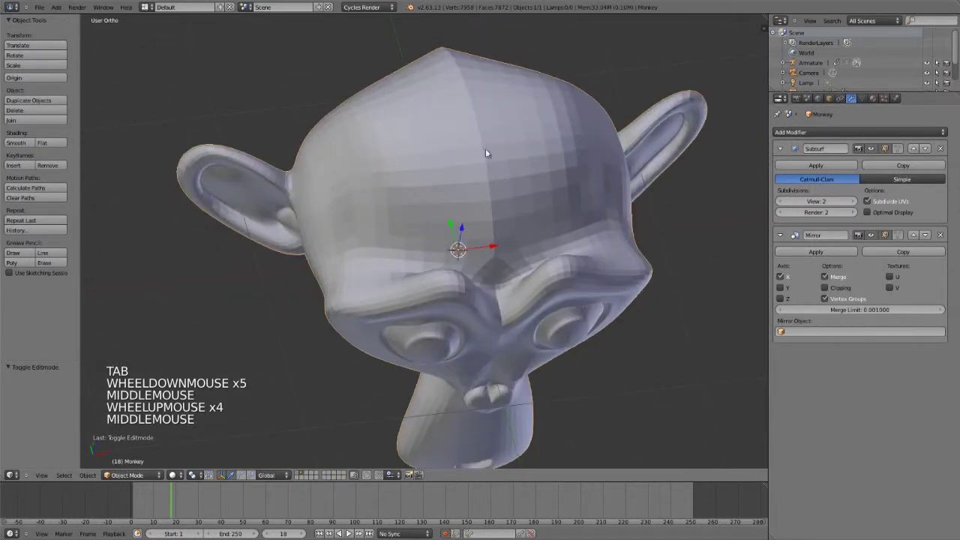
middle_drag(450, 90, 422, 85)
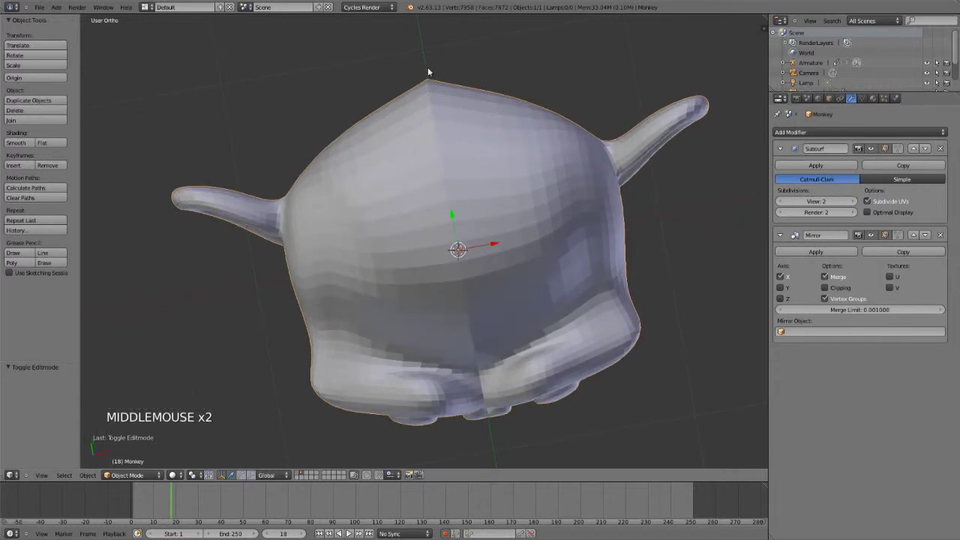
Step: Draw and then erase a note stroke along the head's top seam, and orbit to the front
drag(429, 73, 528, 86)
right_drag(525, 86, 417, 62)
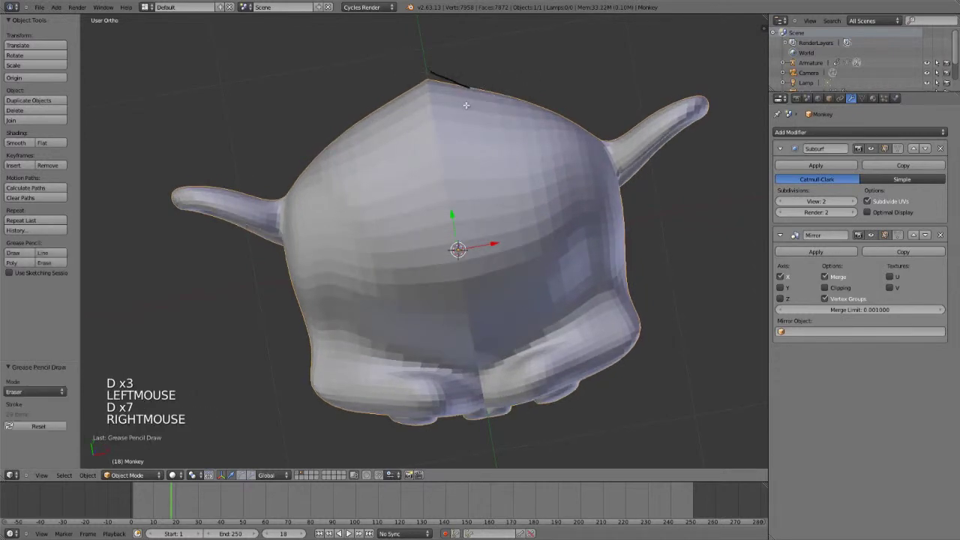
key(Tab)
key(Tab)
right_drag(505, 95, 423, 62)
scroll(442, 135, down, 1)
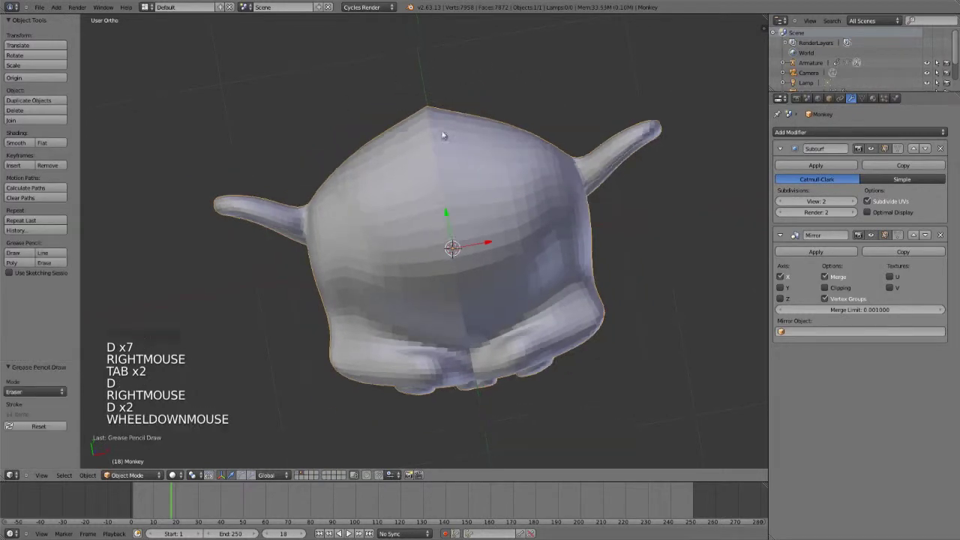
scroll(442, 135, down, 1)
middle_drag(443, 135, 398, 156)
scroll(423, 188, up, 2)
middle_drag(423, 188, 643, 145)
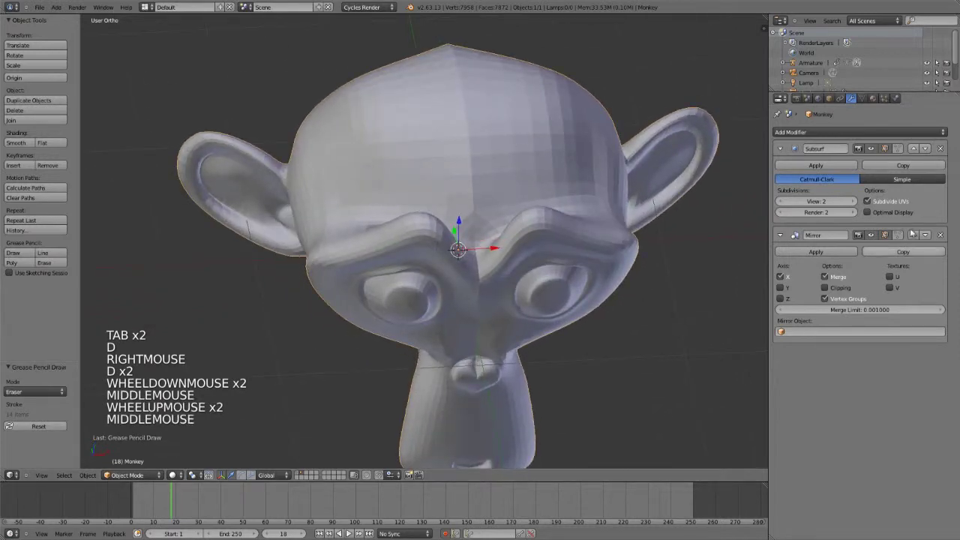
Step: Move the Mirror modifier above Subdivision Surface and orbit to inspect the even smoothing
click(912, 234)
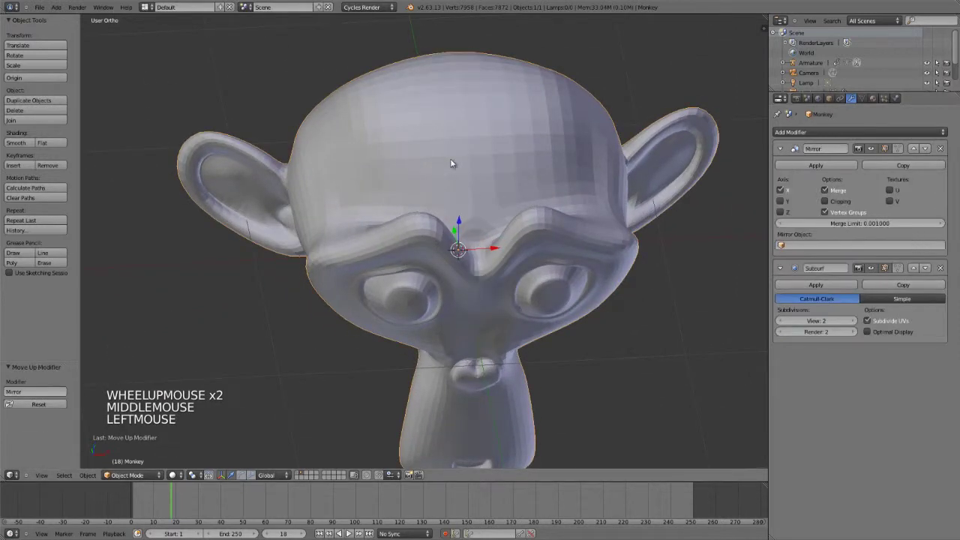
middle_drag(450, 163, 343, 235)
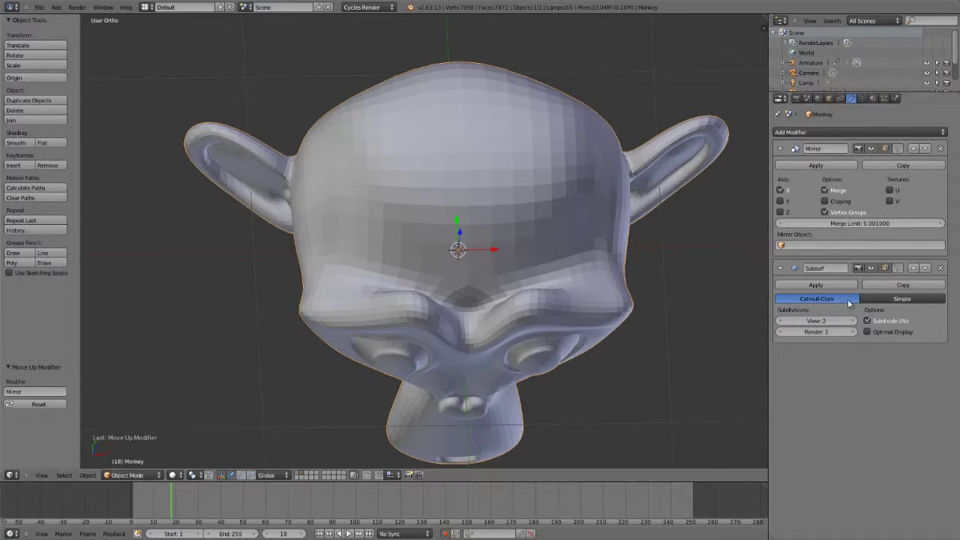
scroll(602, 331, down, 2)
middle_drag(602, 331, 600, 279)
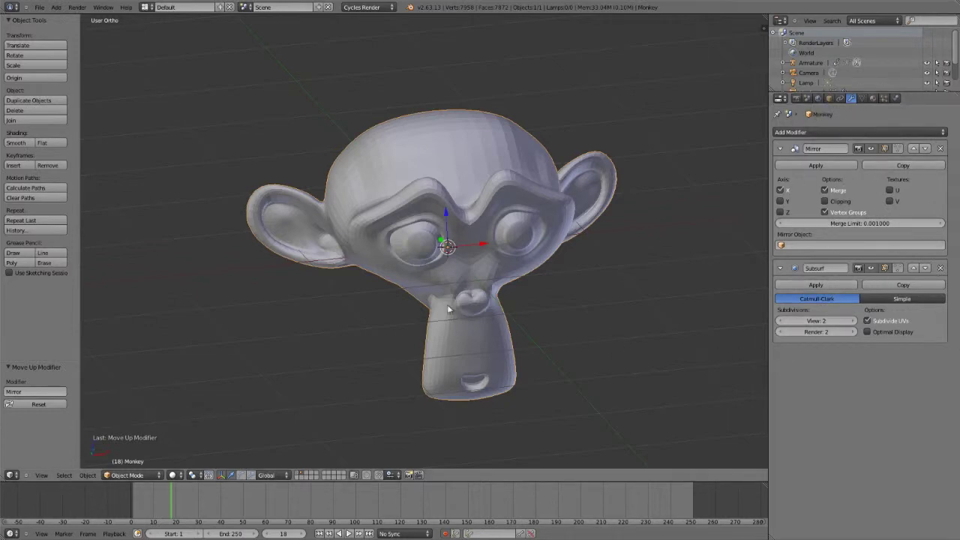
middle_drag(448, 309, 377, 264)
scroll(477, 298, up, 4)
scroll(567, 310, down, 3)
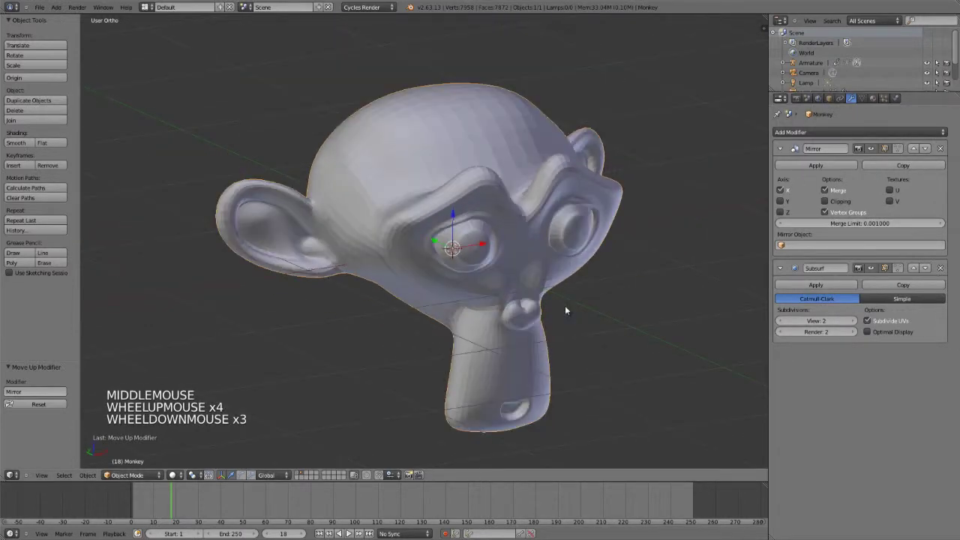